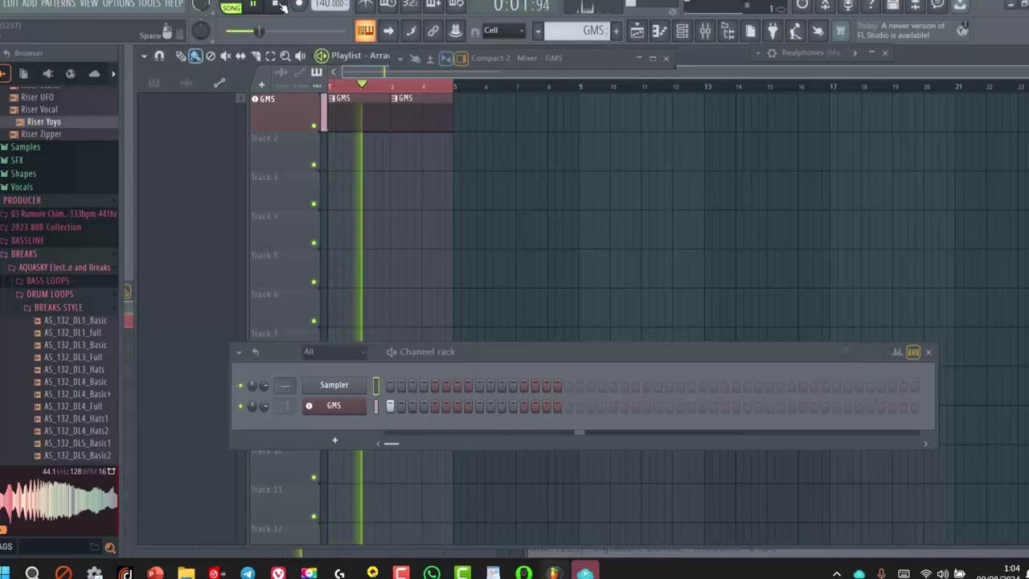
# Stop playback, create an automation clip for the GMS synth's channel output level, and play the song back briefly
pyautogui.click(275, 5)
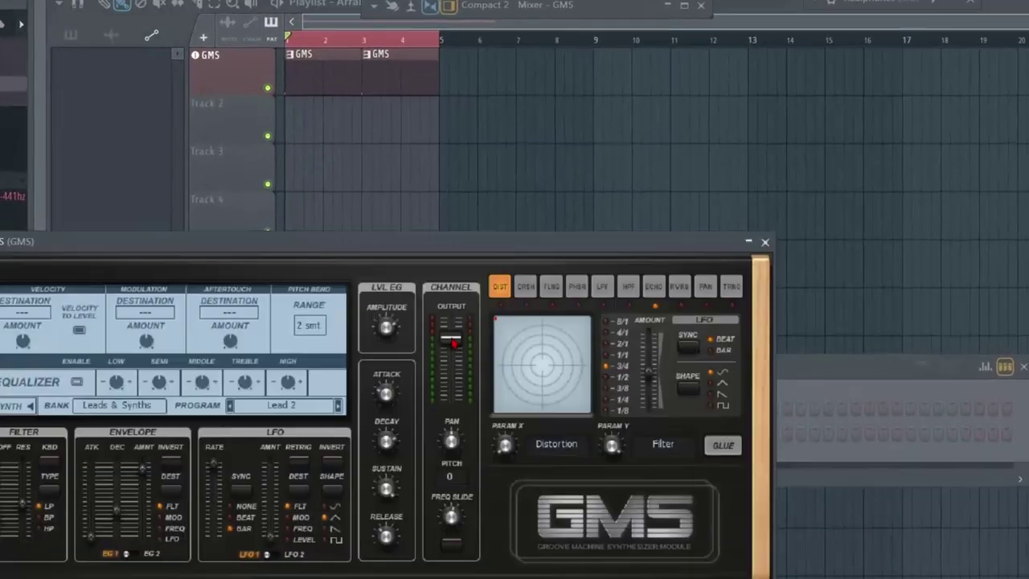
pyautogui.moveTo(451, 339)
pyautogui.mouseDown()
pyautogui.moveTo(445, 353)
pyautogui.moveTo(445, 342)
pyautogui.mouseUp()
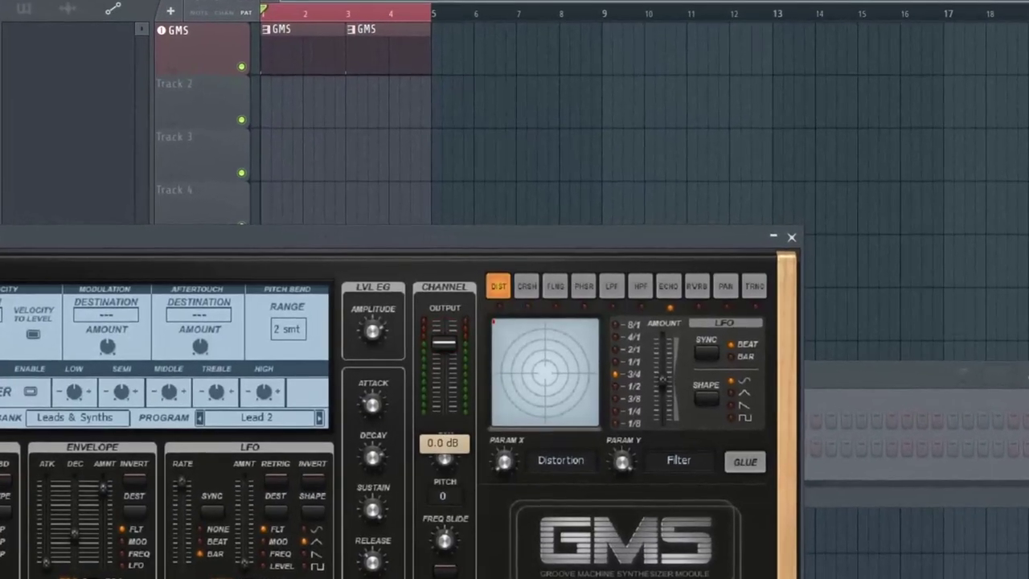
pyautogui.rightClick(443, 345)
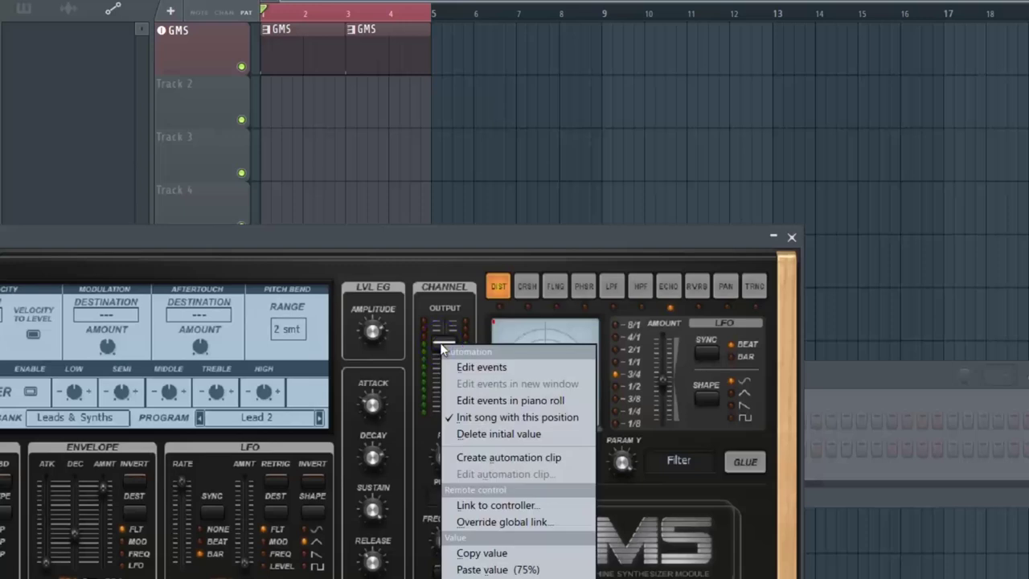
pyautogui.click(526, 555)
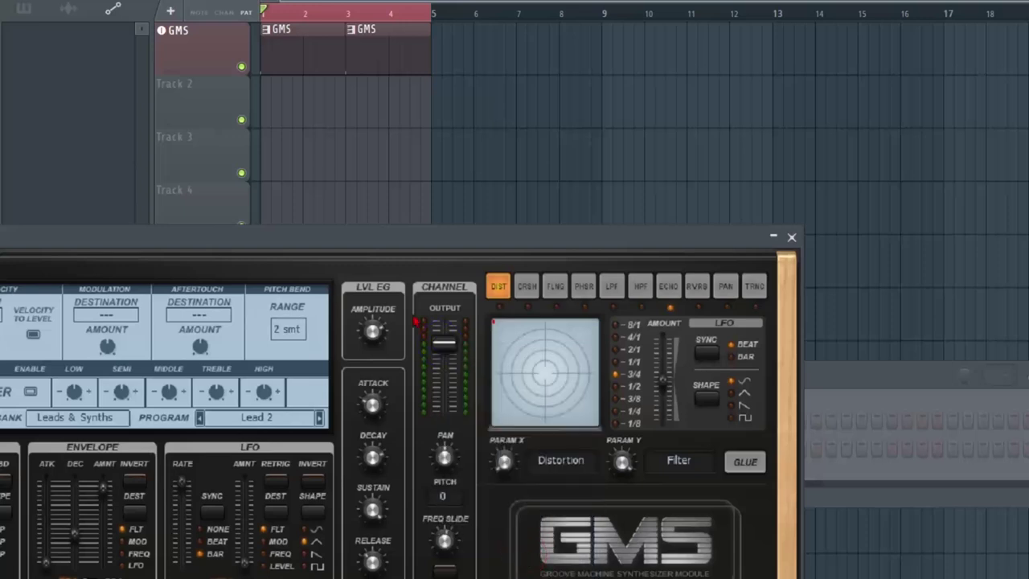
pyautogui.rightClick(447, 345)
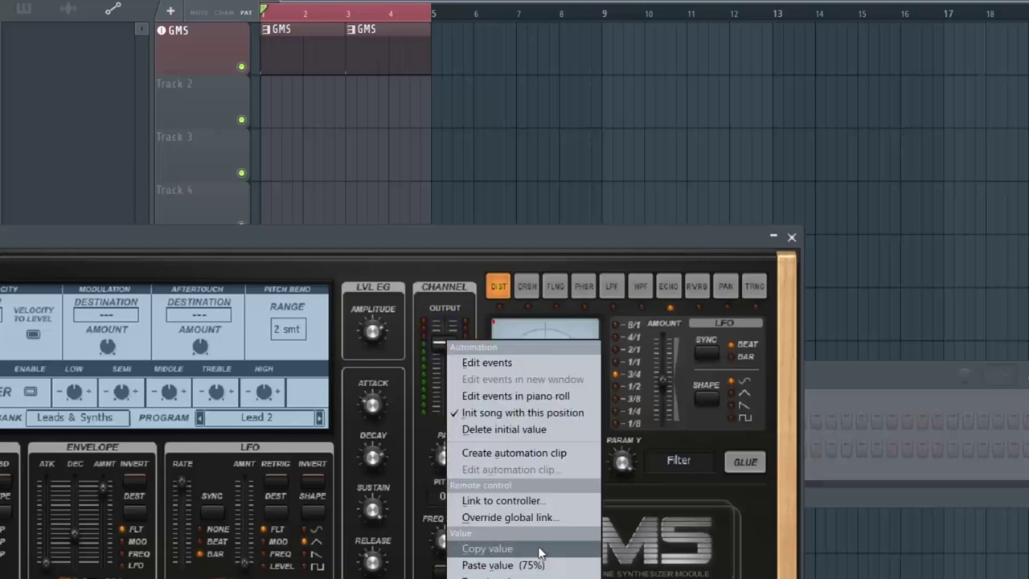
pyautogui.click(545, 455)
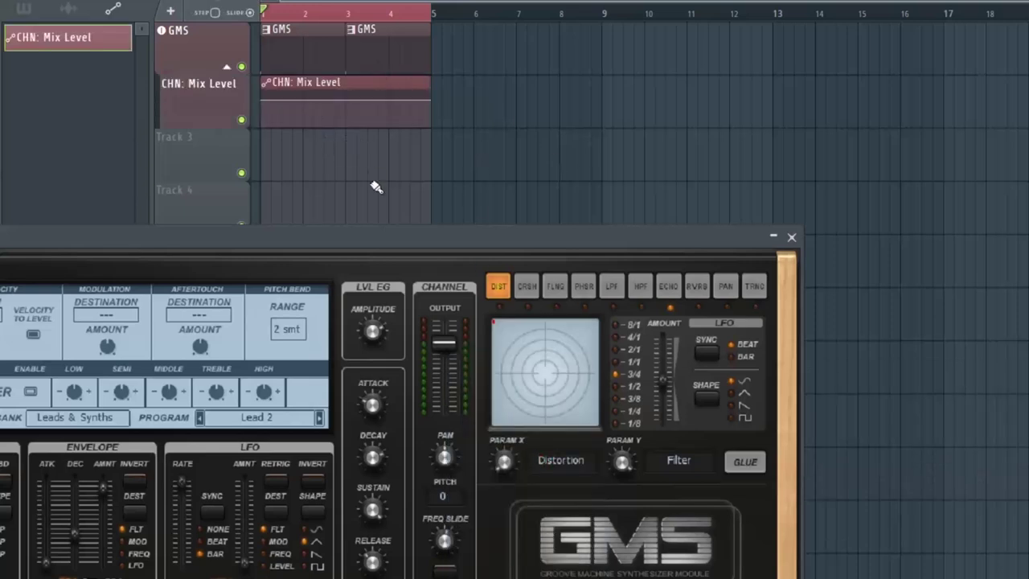
pyautogui.press('space')
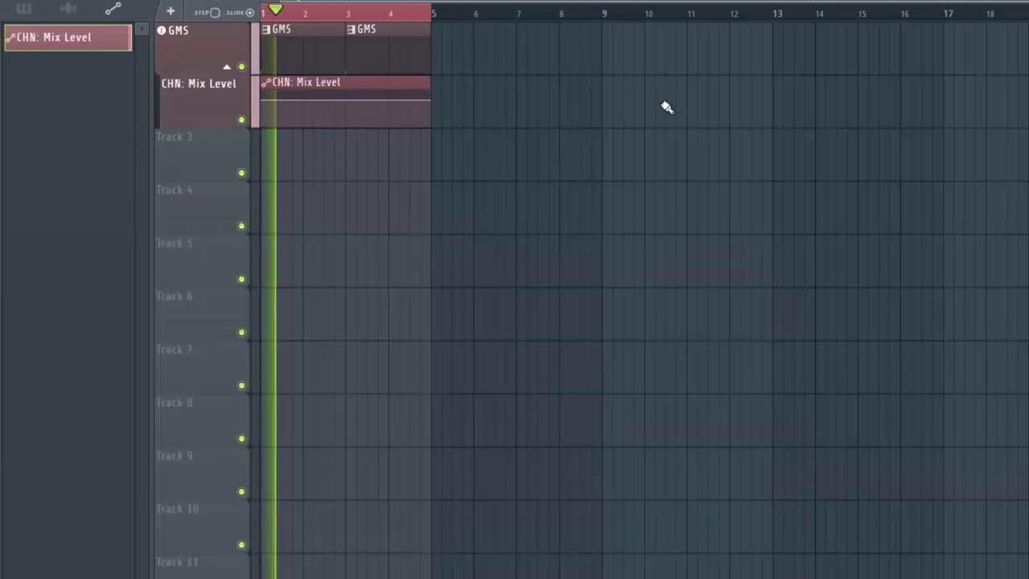
pyautogui.press('space')
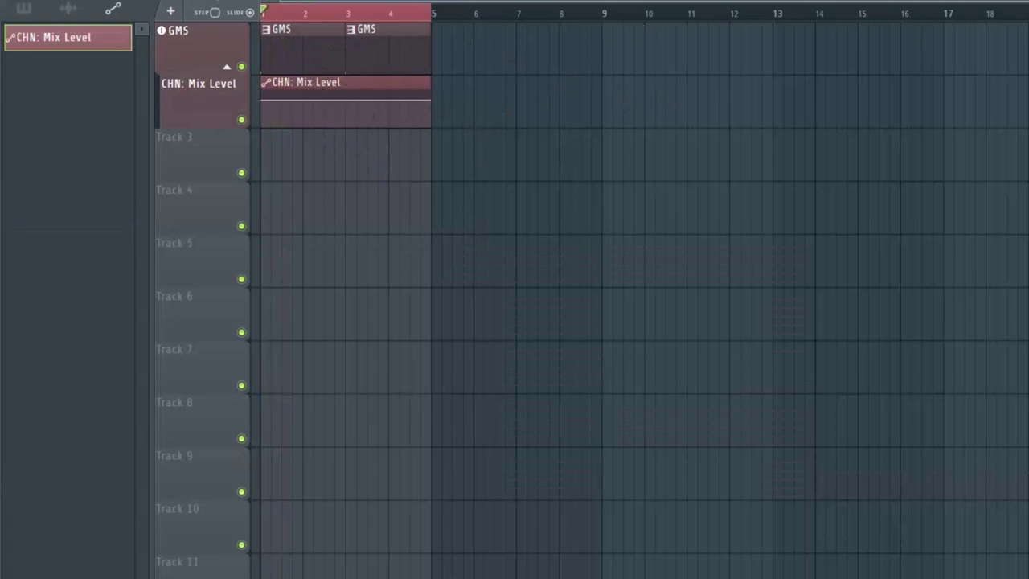
# Turn on the LFO in the CHN: Mix Level clip, raise its amount and tension, and audition the result
pyautogui.doubleClick(328, 83)
pyautogui.moveTo(48, 59); pyautogui.dragTo(484, 63)
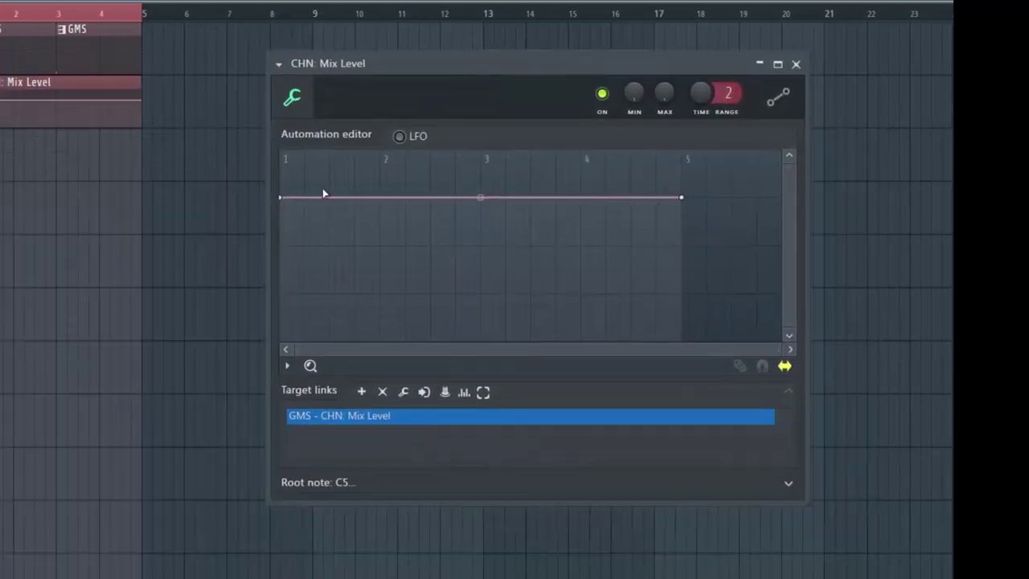
pyautogui.click(399, 137)
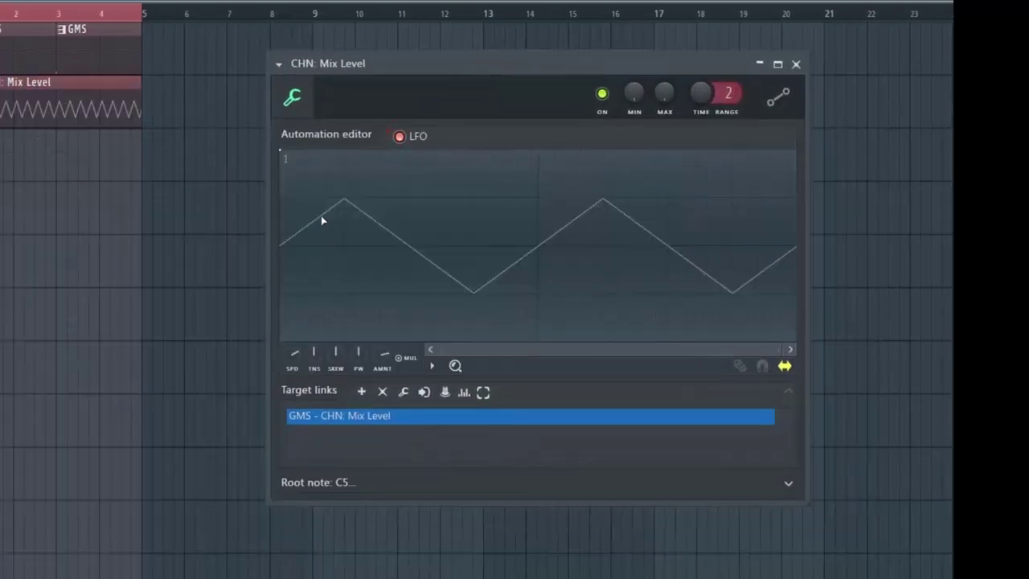
pyautogui.moveTo(387, 353); pyautogui.dragTo(387, 328)
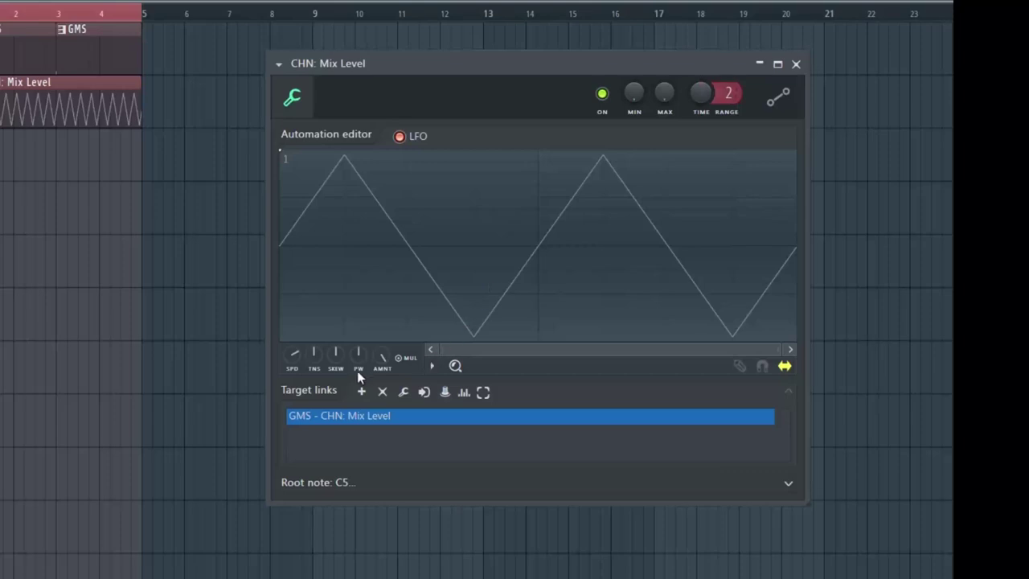
pyautogui.moveTo(314, 354); pyautogui.dragTo(315, 328)
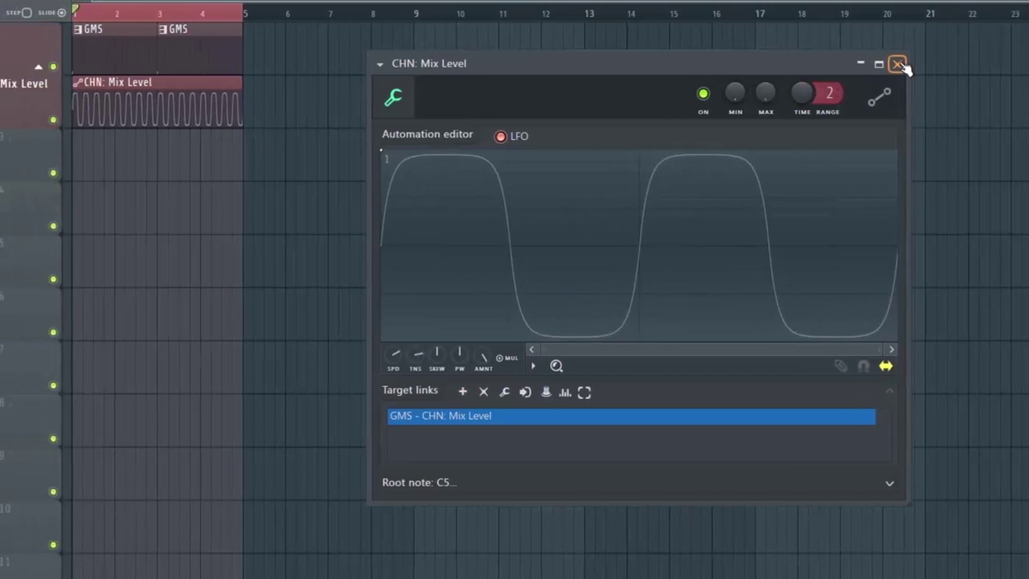
pyautogui.click(796, 64)
pyautogui.press('space')
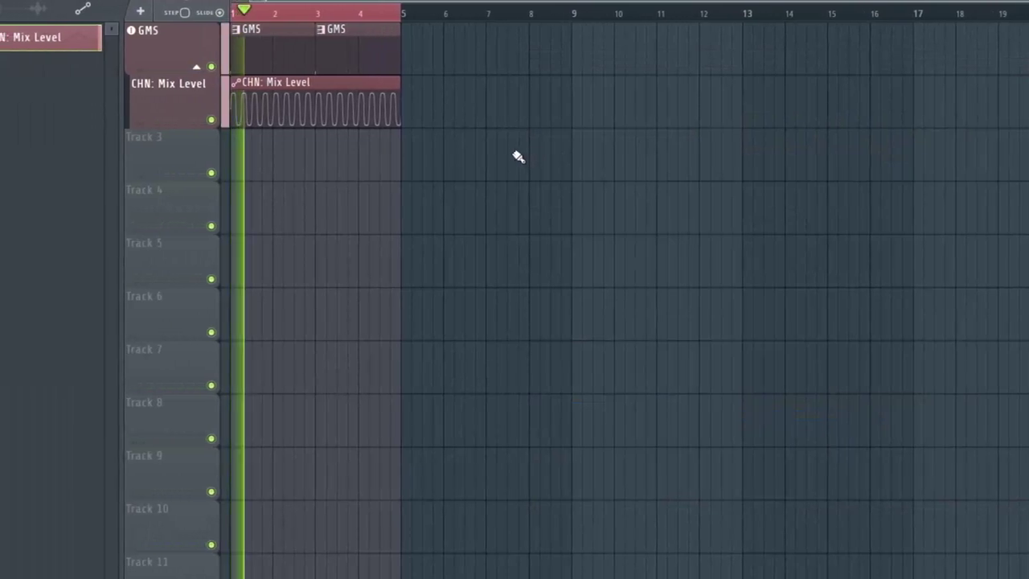
pyautogui.click(212, 120)
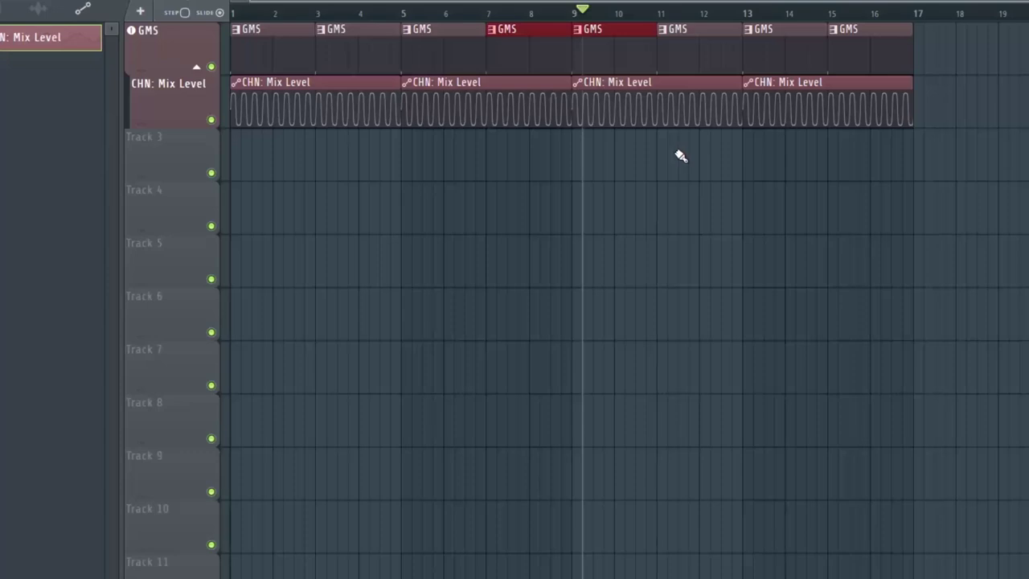
# Reopen the CHN: Mix Level automation editor and copy the GMS channel output value
pyautogui.doubleClick(488, 82)
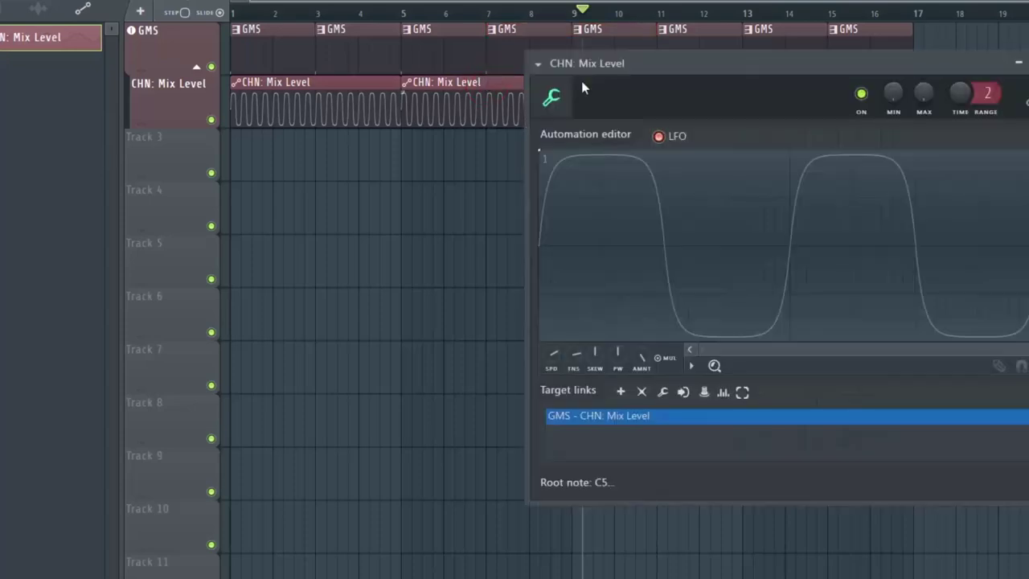
pyautogui.moveTo(863, 63); pyautogui.dragTo(606, 153)
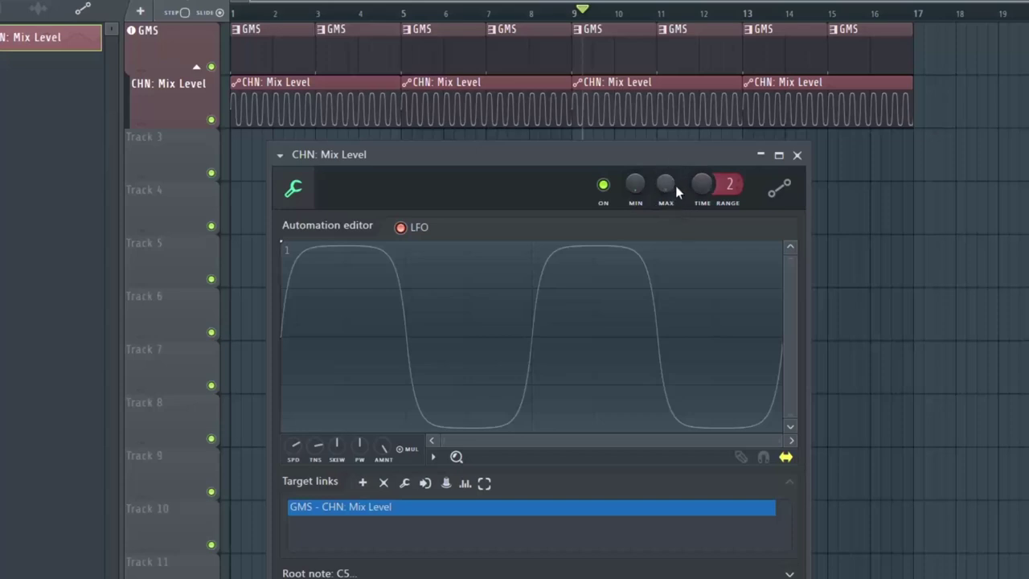
pyautogui.moveTo(419, 352); pyautogui.dragTo(418, 345)
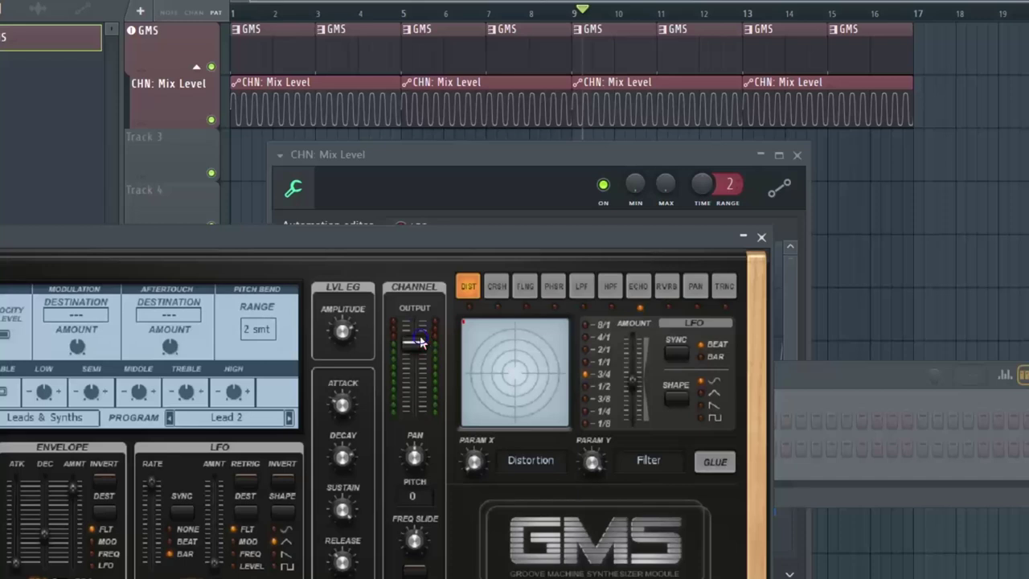
pyautogui.rightClick(420, 343)
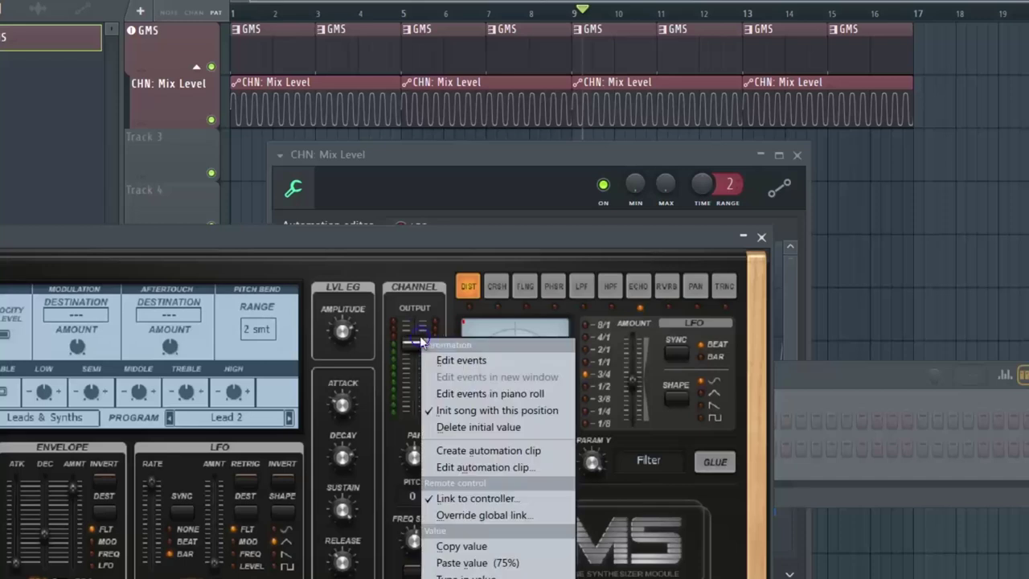
pyautogui.click(482, 547)
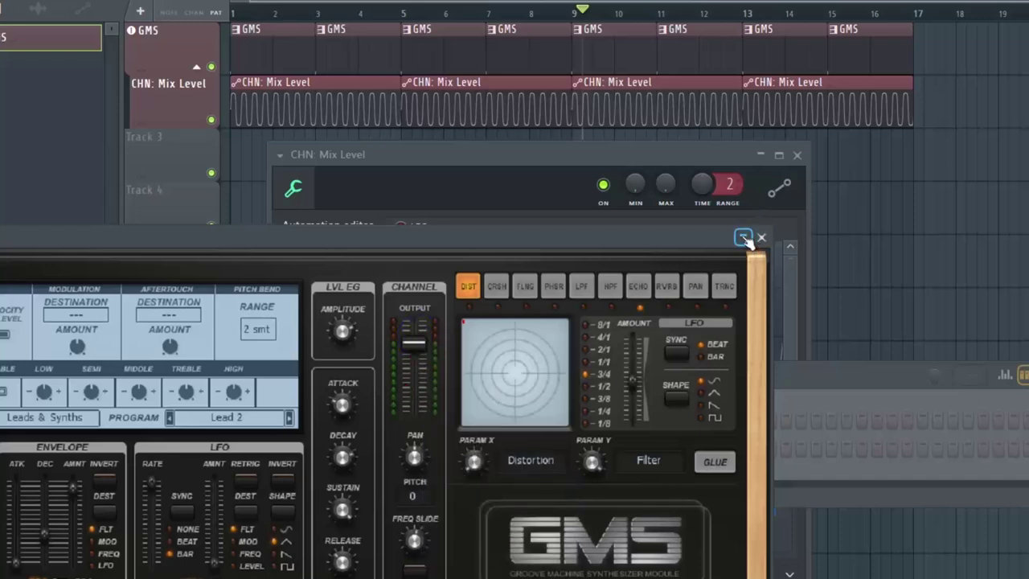
# Paste the copied 75% value into both the maximum and minimum levels of the CHN: Mix Level automation clip
pyautogui.rightClick(664, 184)
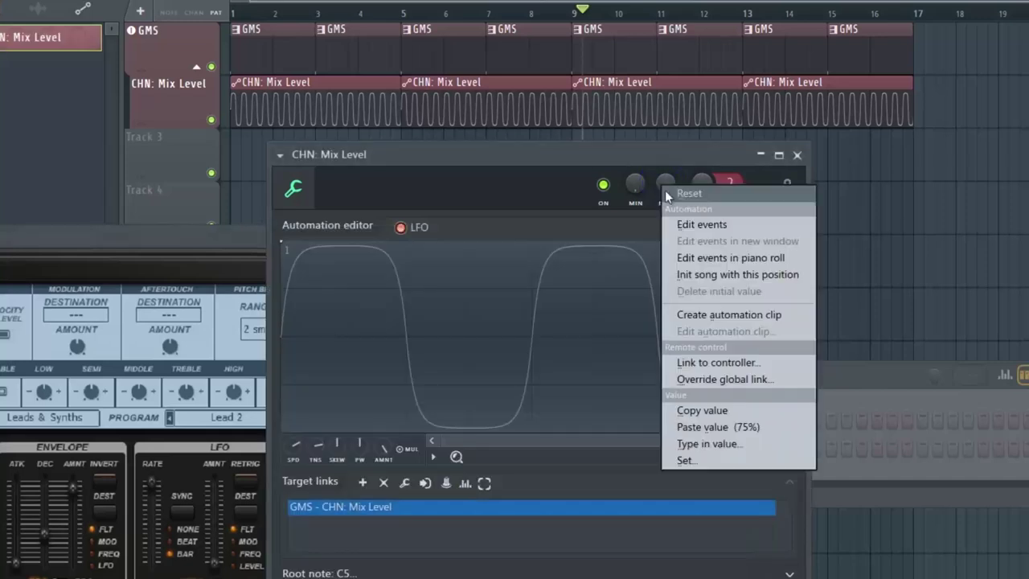
pyautogui.click(730, 428)
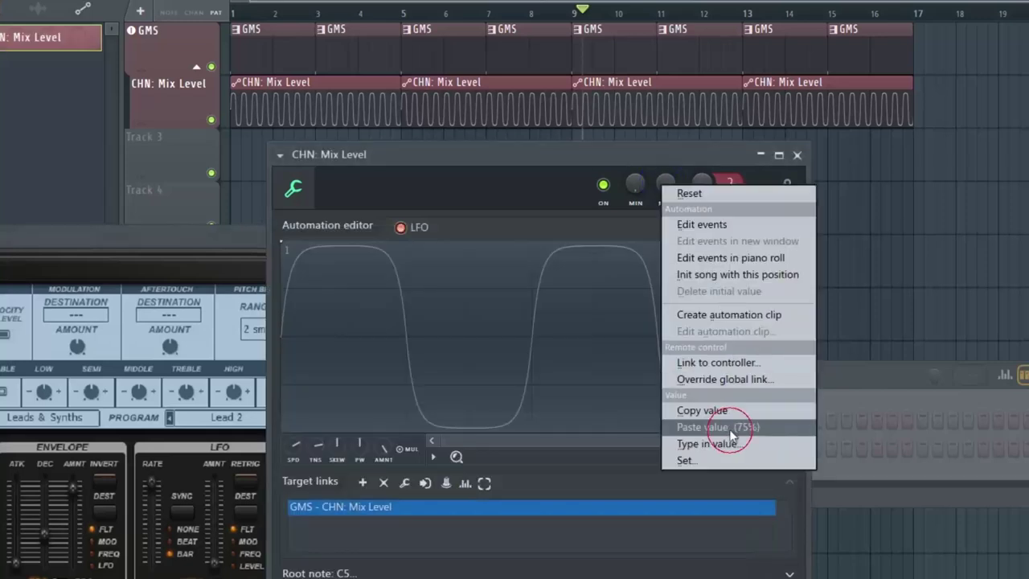
pyautogui.rightClick(666, 184)
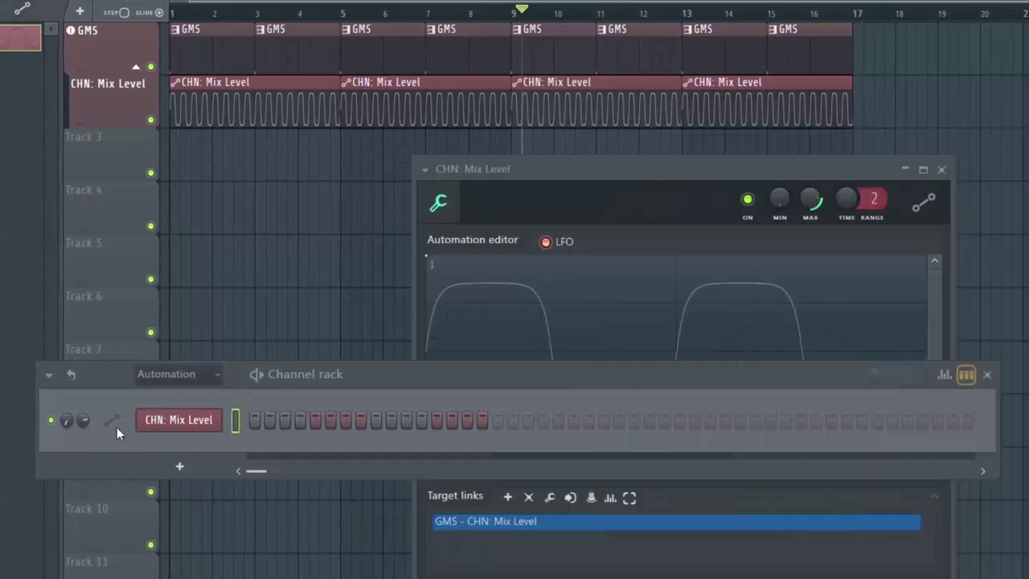
pyautogui.rightClick(66, 419)
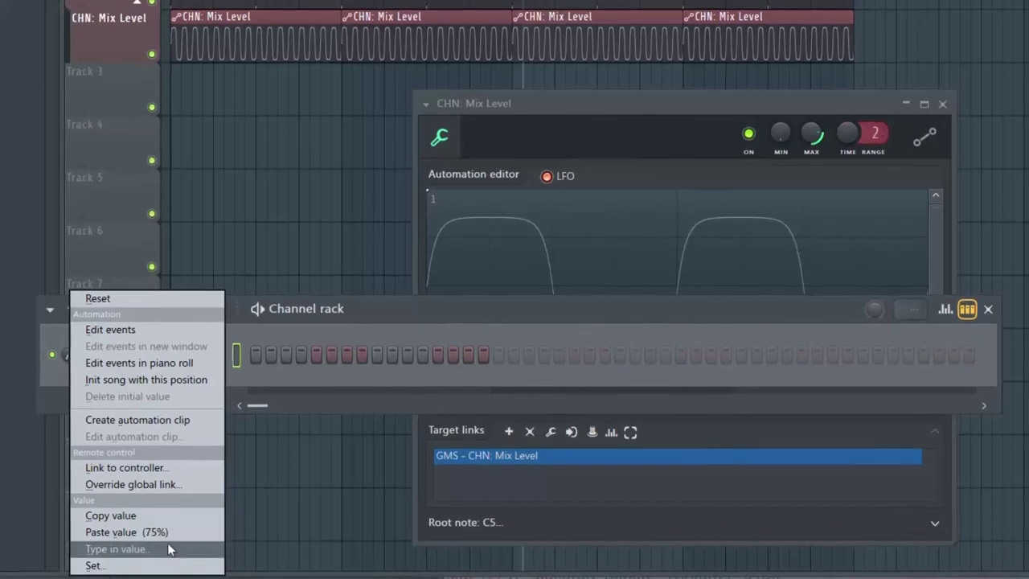
pyautogui.click(167, 532)
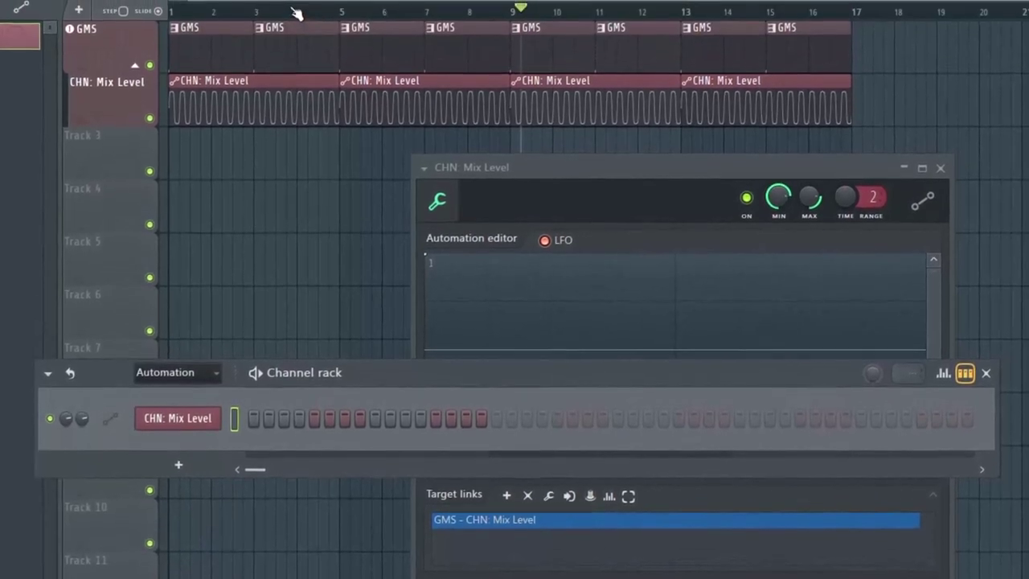
# Play the song from bar 3 and compare the sound with the CHN: Mix Level automation track muted and unmuted
pyautogui.click(257, 11)
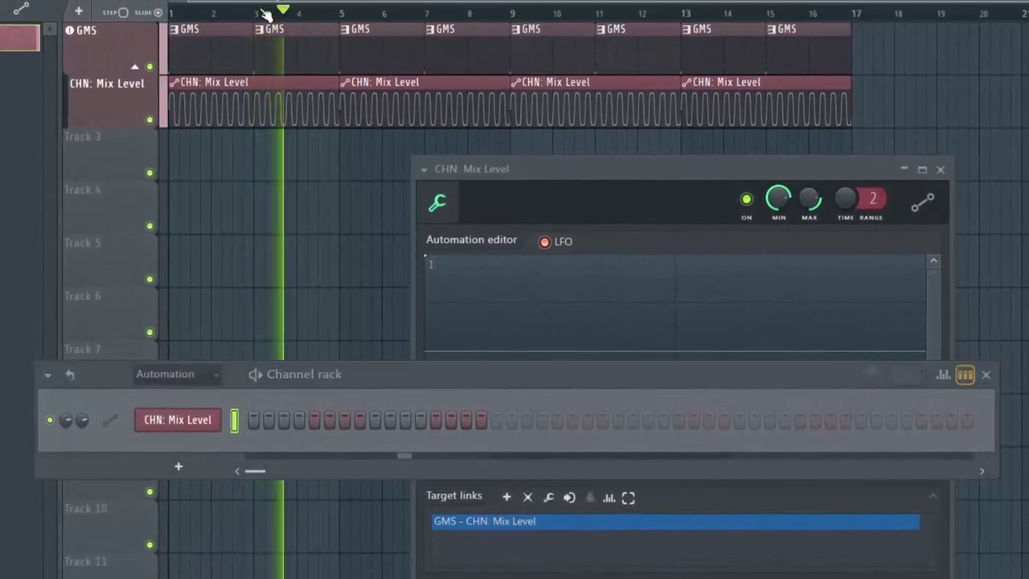
pyautogui.click(149, 119)
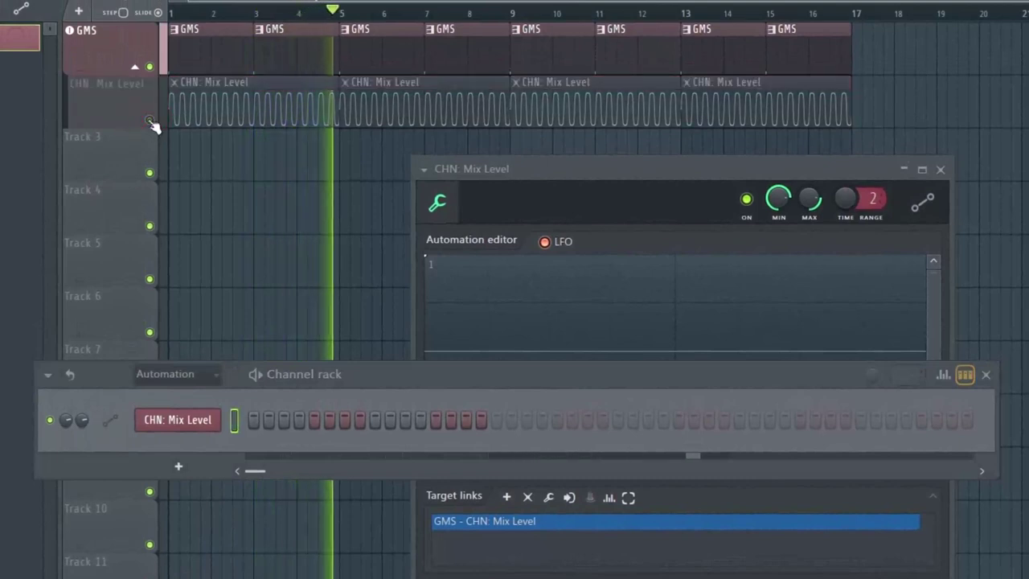
pyautogui.click(149, 119)
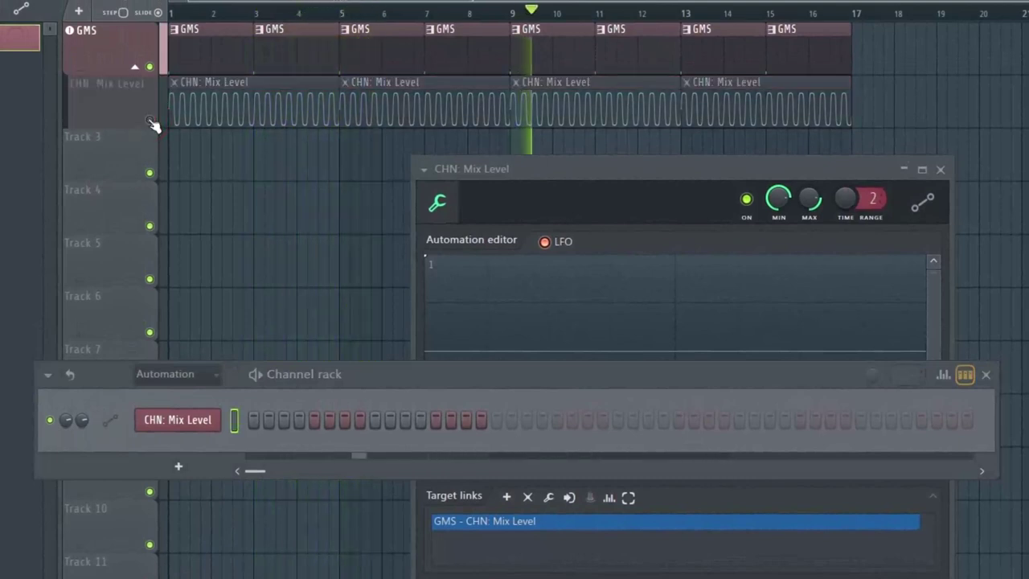
pyautogui.click(150, 120)
pyautogui.click(150, 120)
pyautogui.click(150, 121)
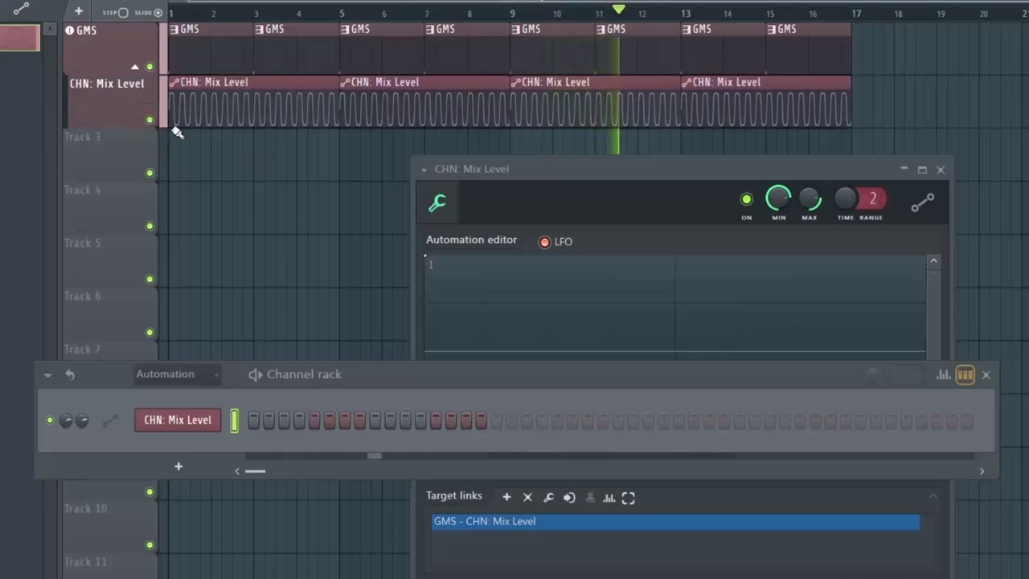
pyautogui.click(149, 120)
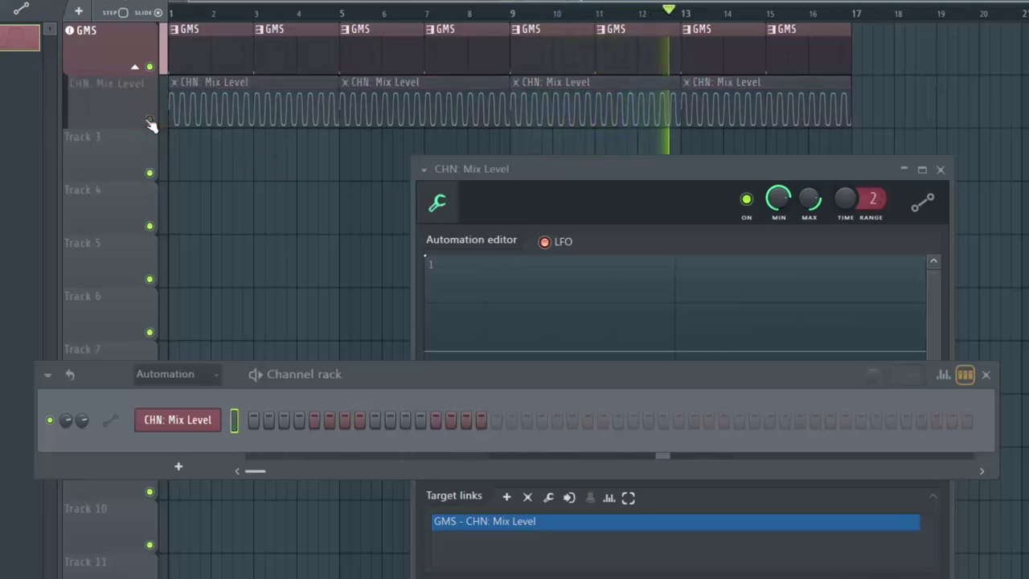
pyautogui.click(149, 120)
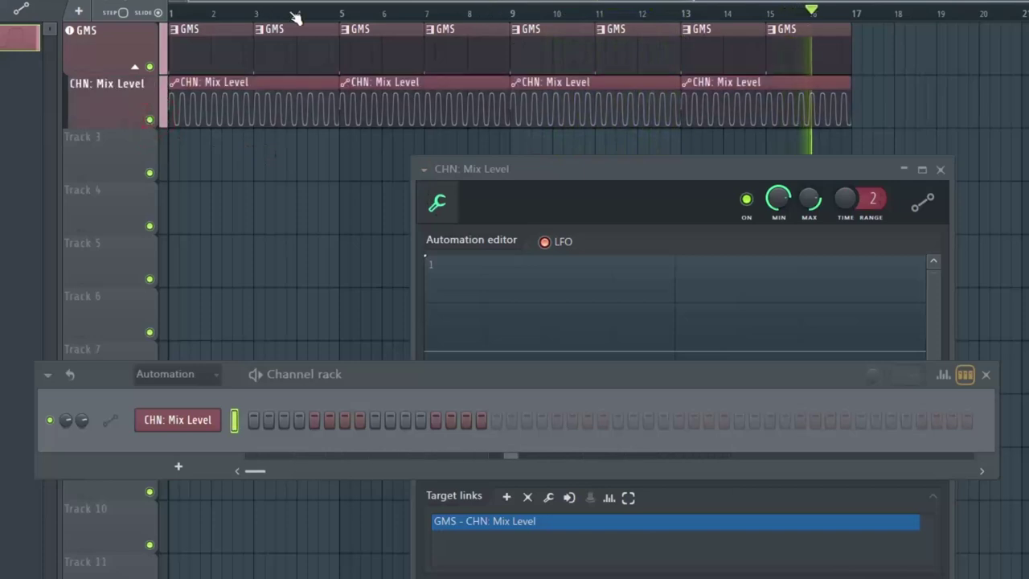
# Create an automation clip for the Mix Level clip's minimum level over the first four bars, sloping down to zero at its end
pyautogui.moveTo(342, 13); pyautogui.dragTo(170, 13)
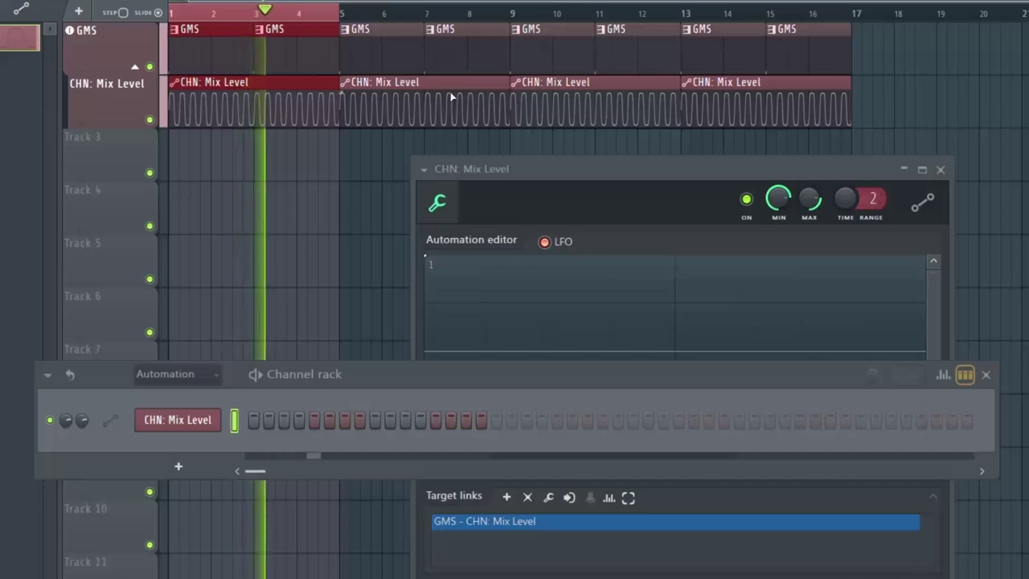
pyautogui.press('space')
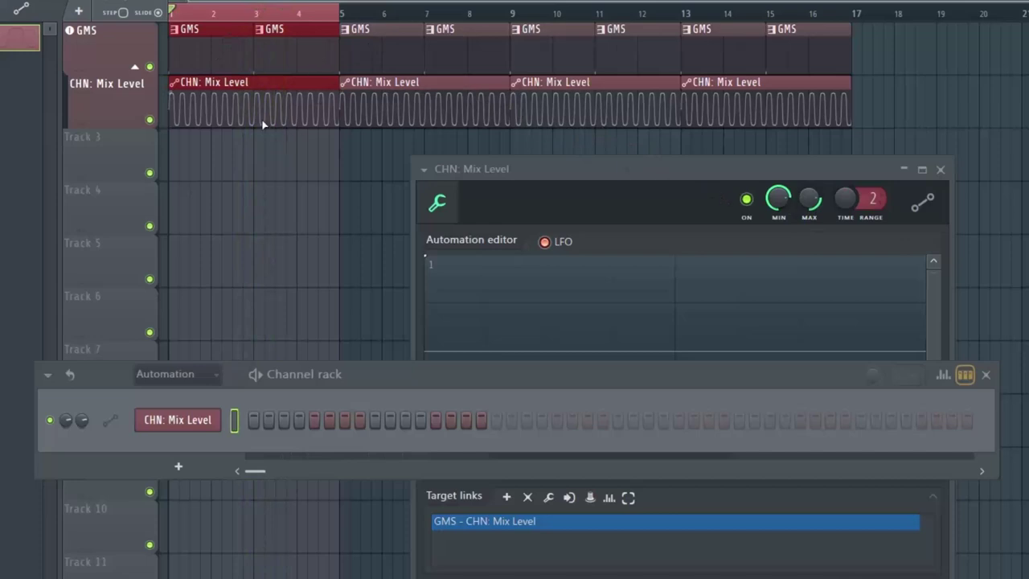
pyautogui.rightClick(780, 201)
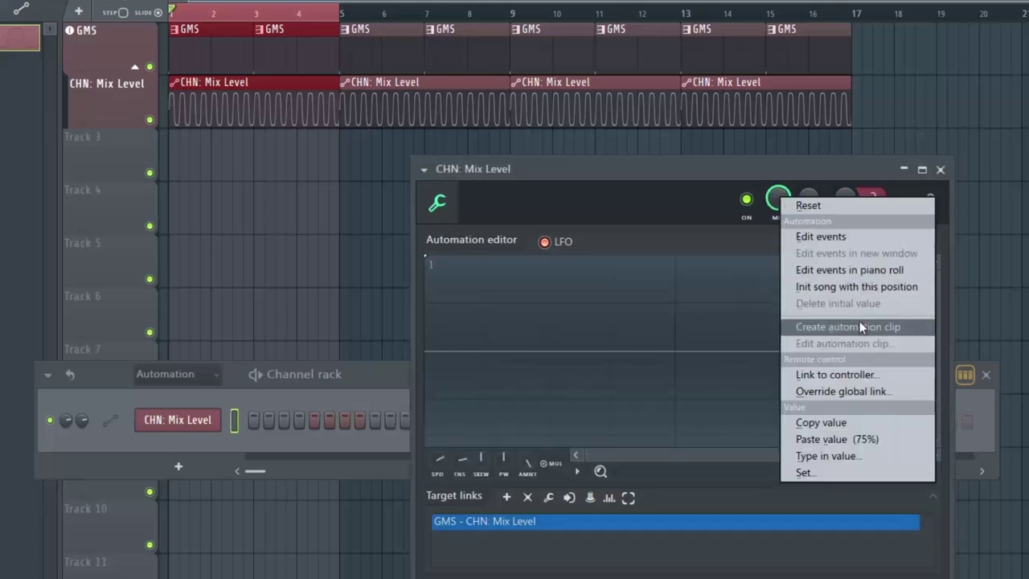
pyautogui.click(860, 330)
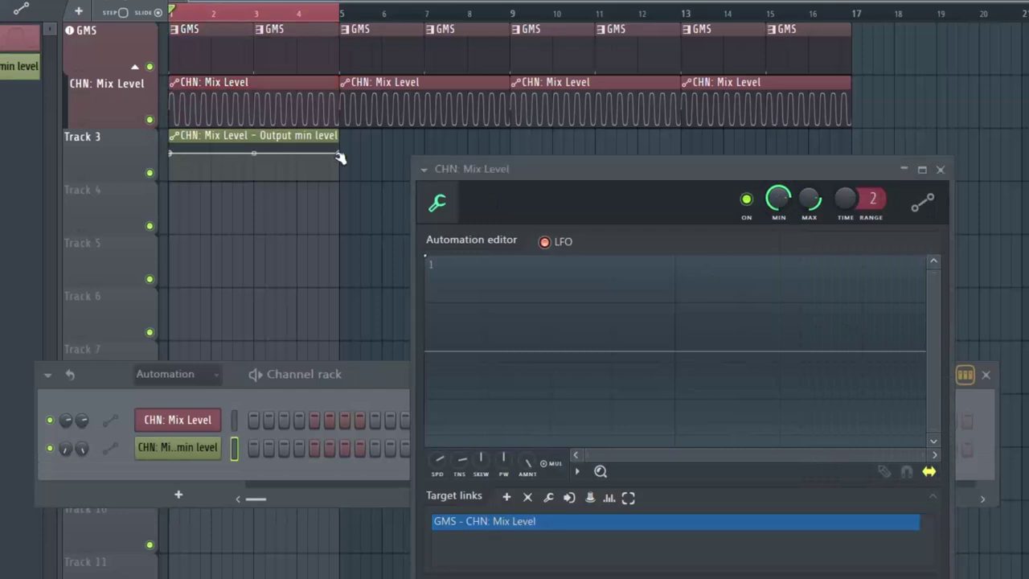
pyautogui.moveTo(342, 154); pyautogui.dragTo(346, 187)
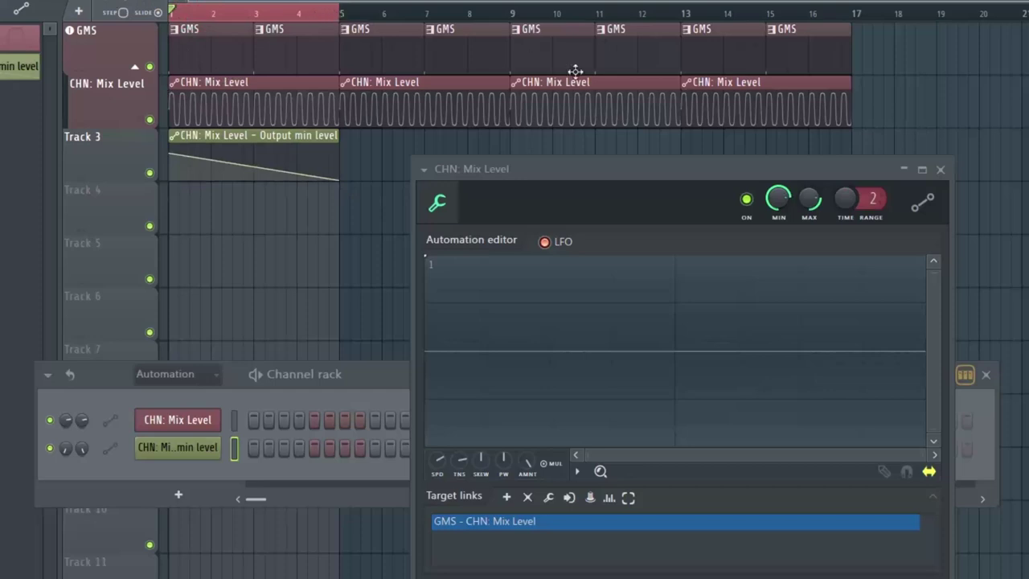
# Play the first bars, then bend the Output min level curve so it stays high and drops steeply just before bar 5
pyautogui.press('space')
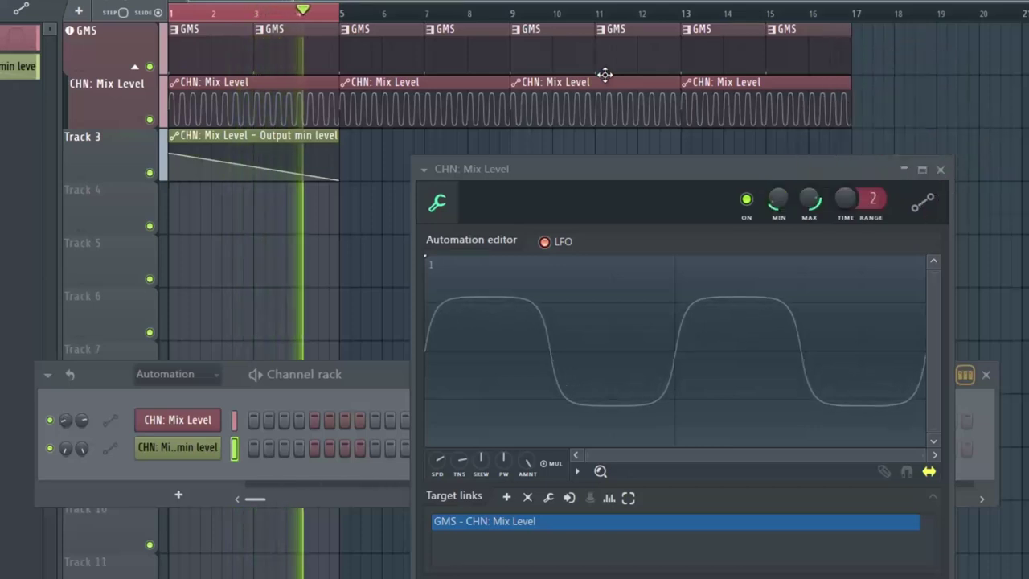
pyautogui.press('space')
pyautogui.moveTo(253, 164); pyautogui.dragTo(253, 149)
# Play the song from bar 3 past bar 5 to hear the reshaped minimum-level curve
pyautogui.press('space')
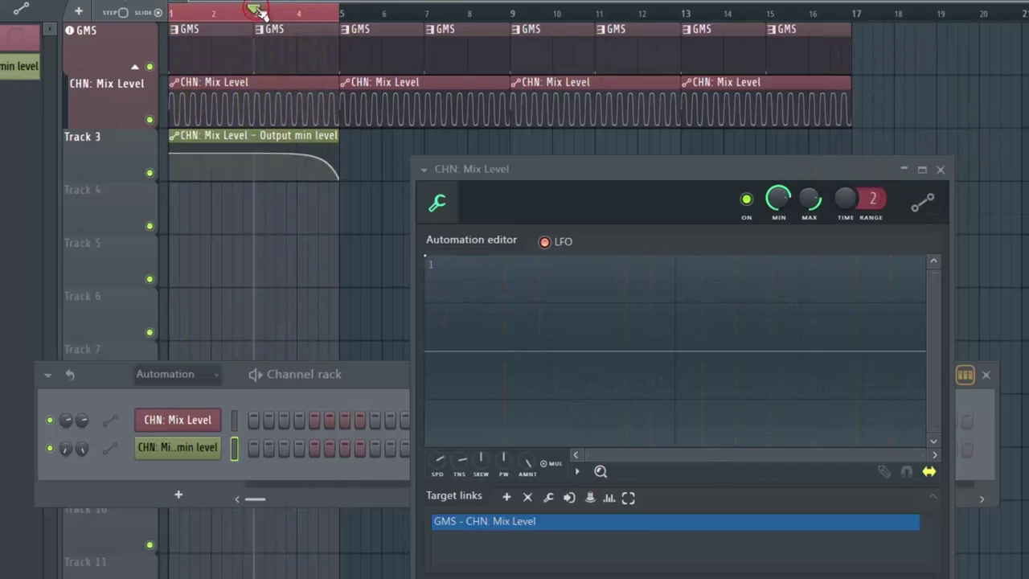
pyautogui.click(256, 11)
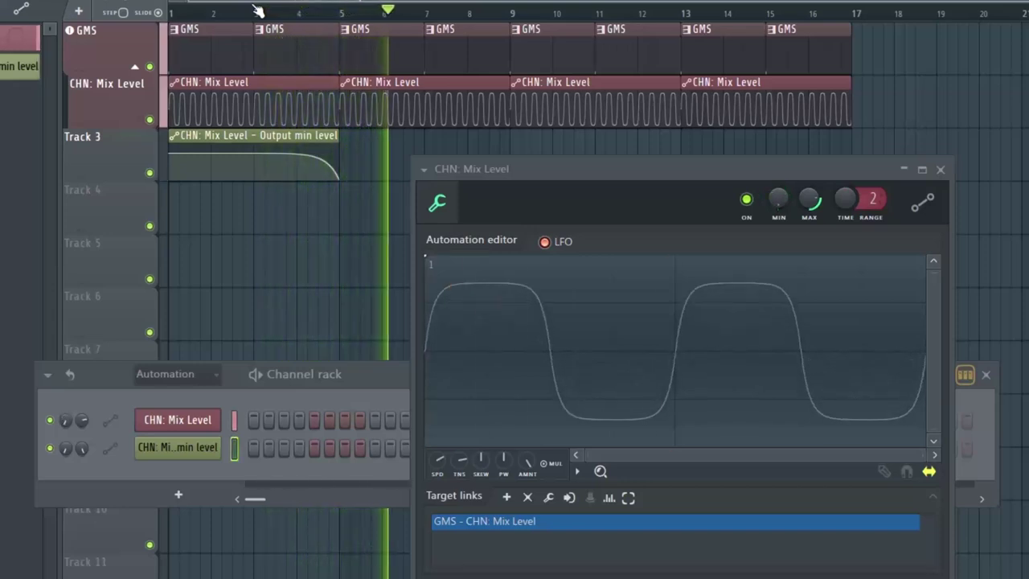
pyautogui.press('space')
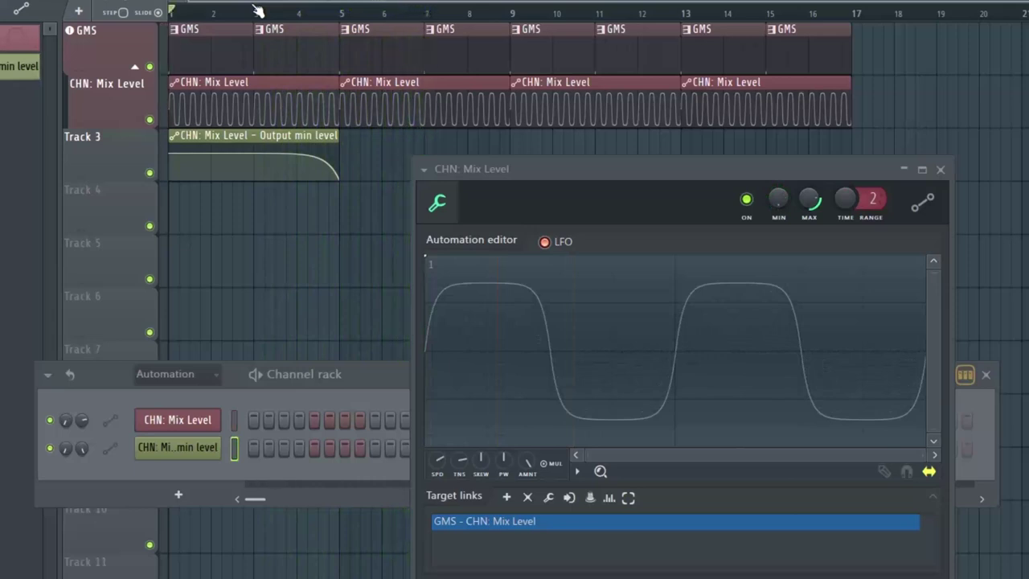
# Place a copy of the Output min level automation clip on Track 3 at bar 9 and make it unique
pyautogui.click(511, 12)
pyautogui.scroll(-1, 410, 76)
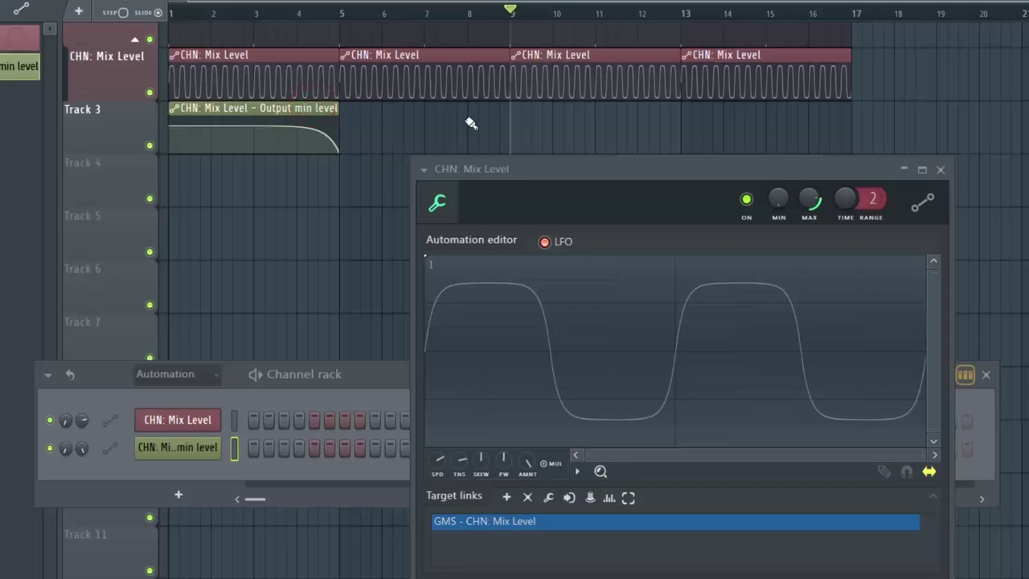
pyautogui.click(521, 119)
pyautogui.scroll(-2, 582, 108)
pyautogui.scroll(1, 567, 119)
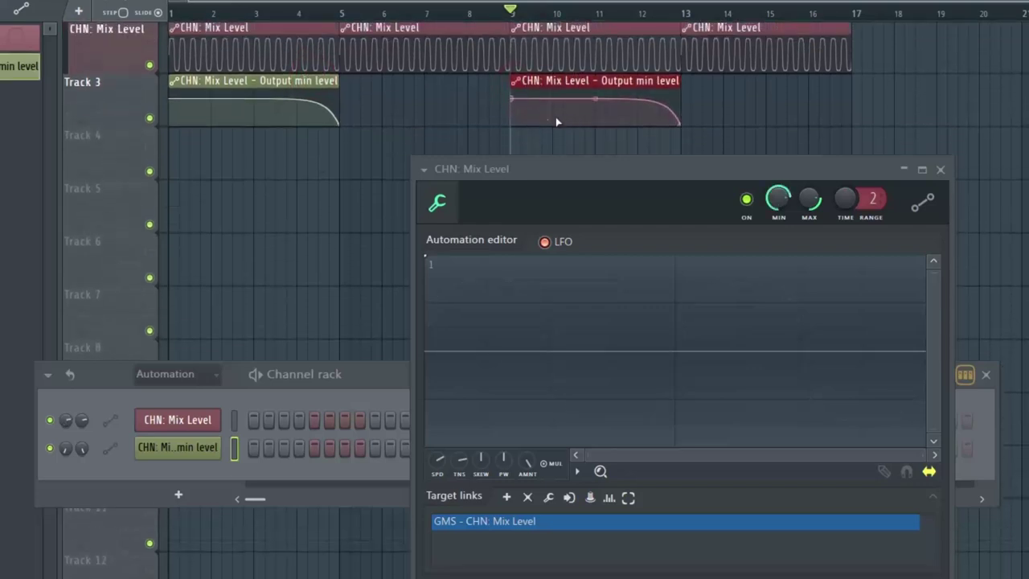
pyautogui.click(515, 77)
pyautogui.click(585, 282)
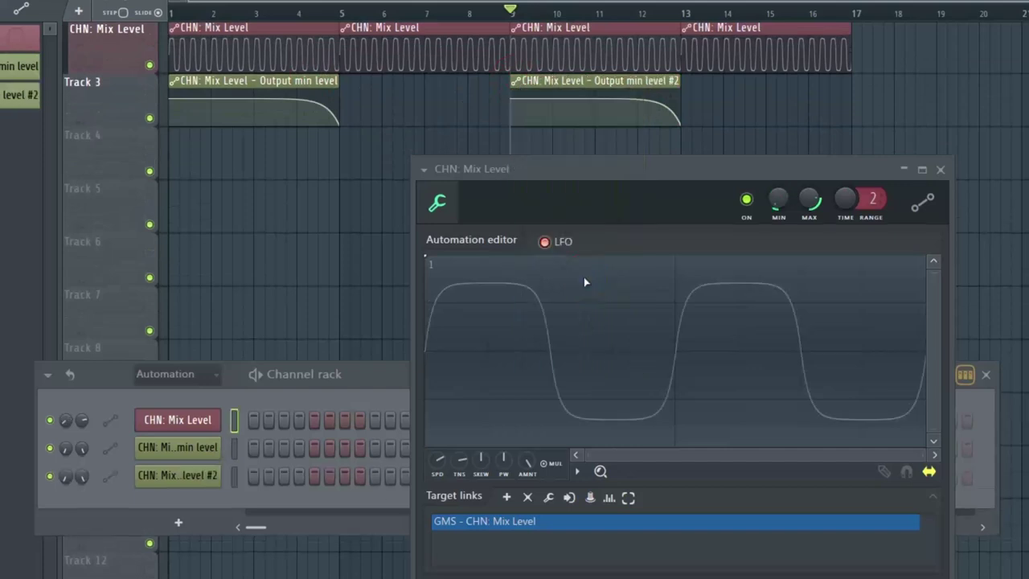
# Lower the start point of the bar 9 minimum-level clip to zero and paste the copied 75% value into its end point
pyautogui.moveTo(514, 100); pyautogui.dragTo(509, 137)
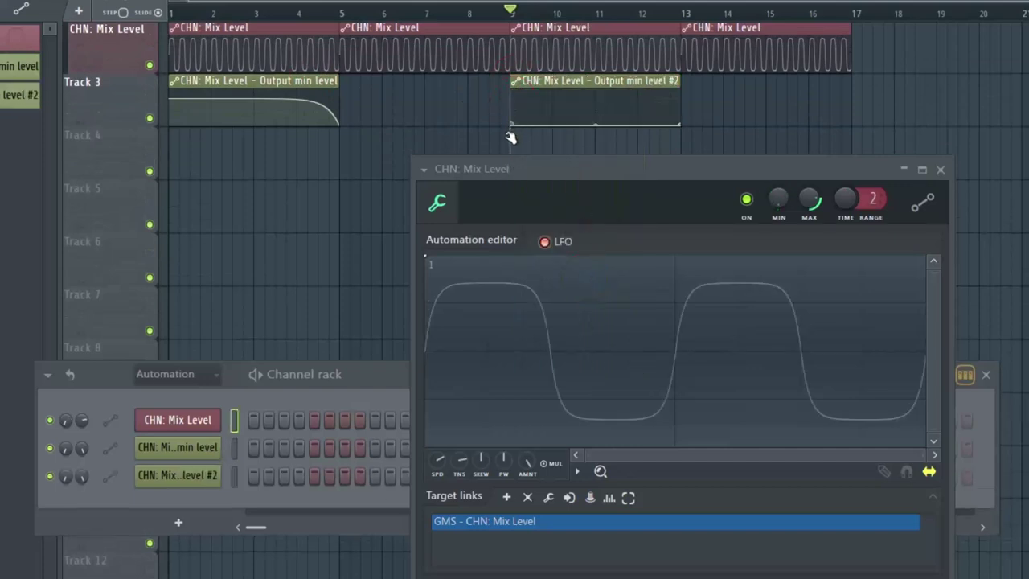
pyautogui.rightClick(682, 125)
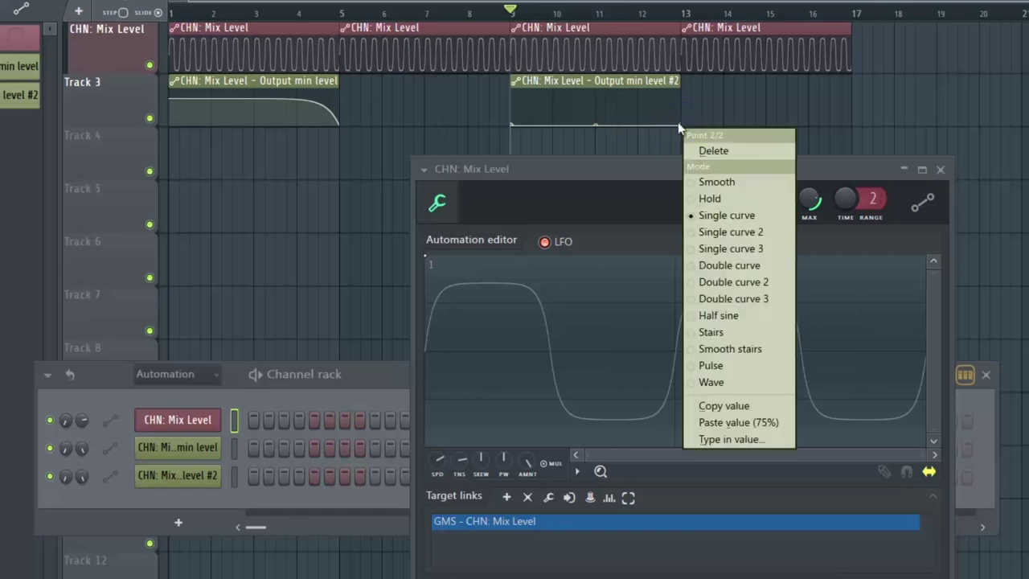
pyautogui.click(769, 427)
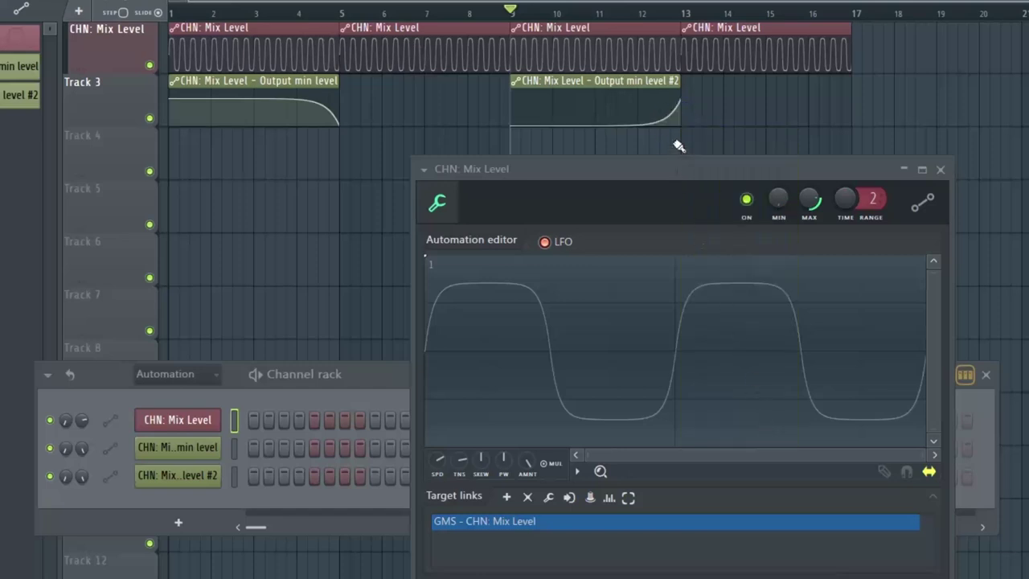
pyautogui.rightClick(680, 98)
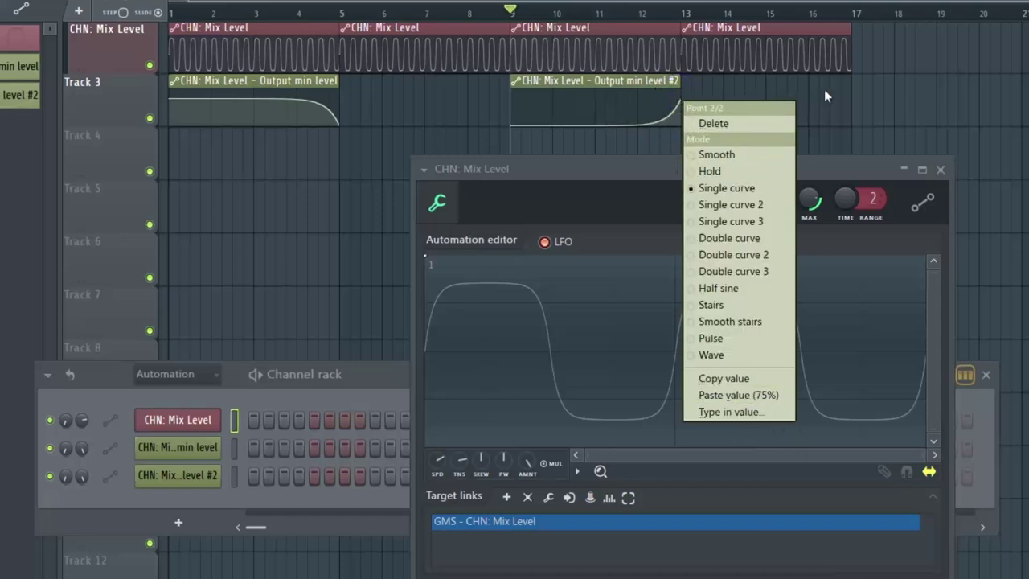
pyautogui.click(823, 97)
# Play the song across the two Output min level clips that meet at bar 5 to hear the pulsing fade in and out
pyautogui.press('space')
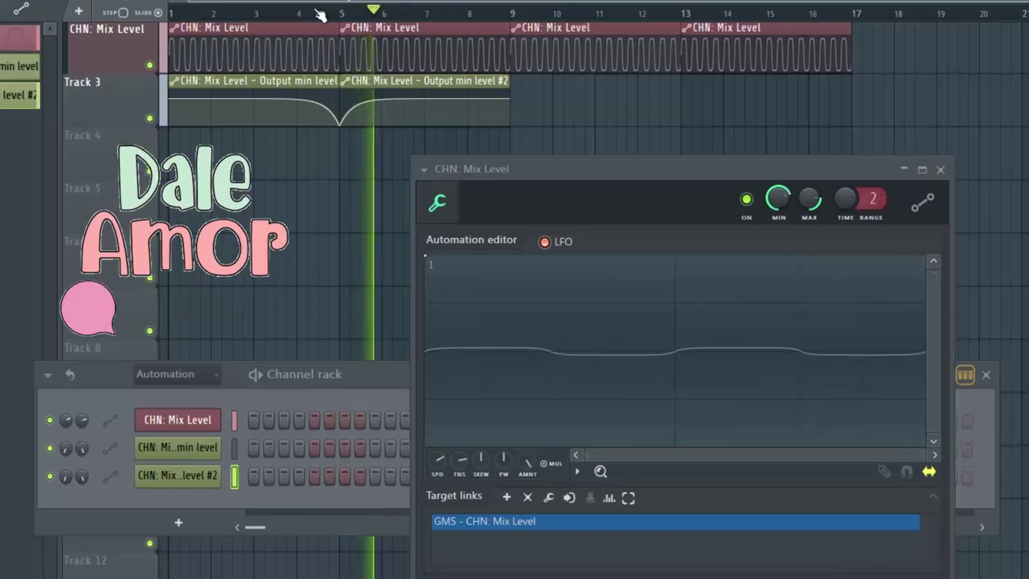
pyautogui.press('space')
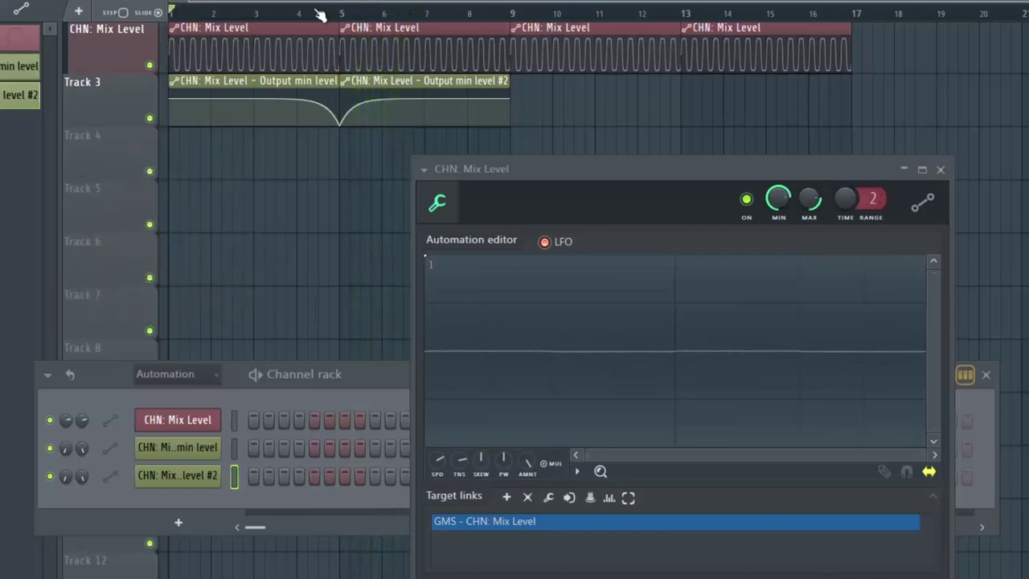